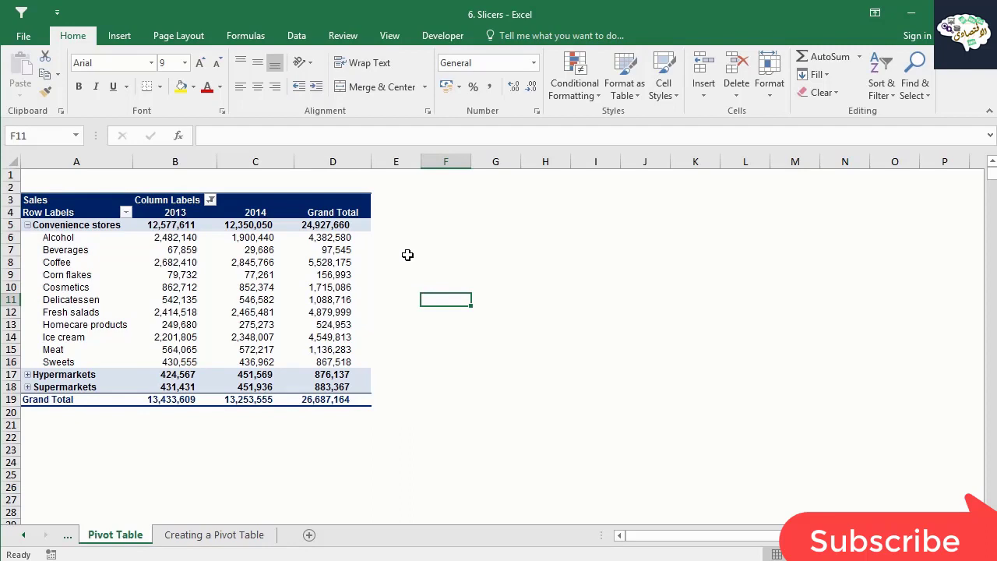
Insert slicers for the Year and Product group fields of the sales pivot table.
{"action": "left_click", "coordinate": [262, 288]}
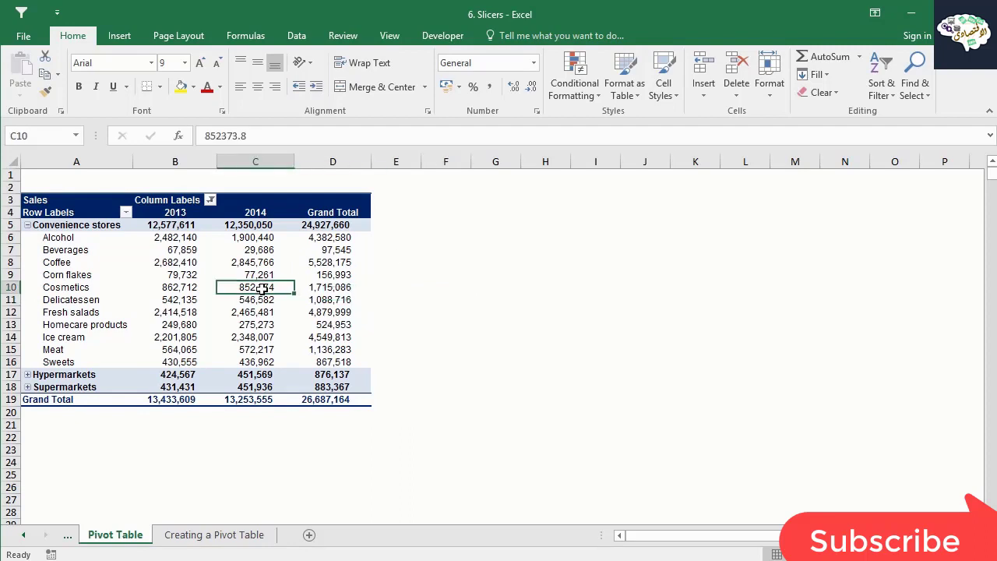
{"action": "left_click", "coordinate": [122, 36]}
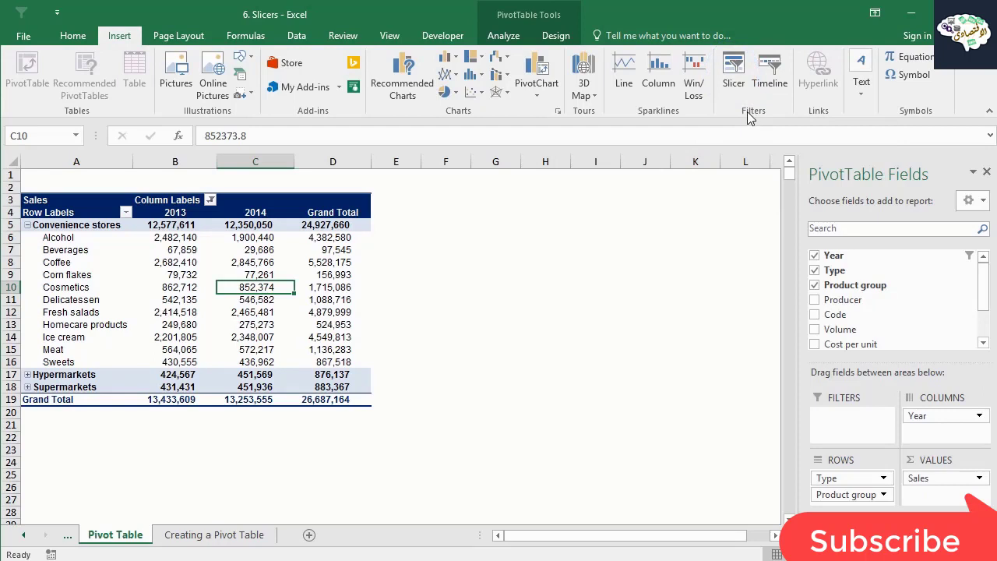
{"action": "left_click", "coordinate": [732, 90]}
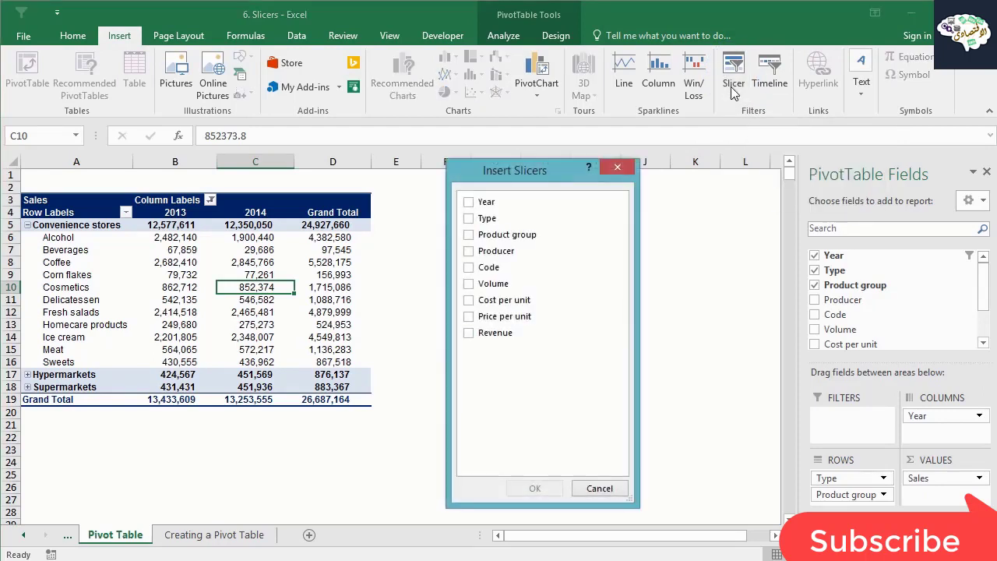
{"action": "left_click_drag", "start_coordinate": [552, 172], "coordinate": [535, 166]}
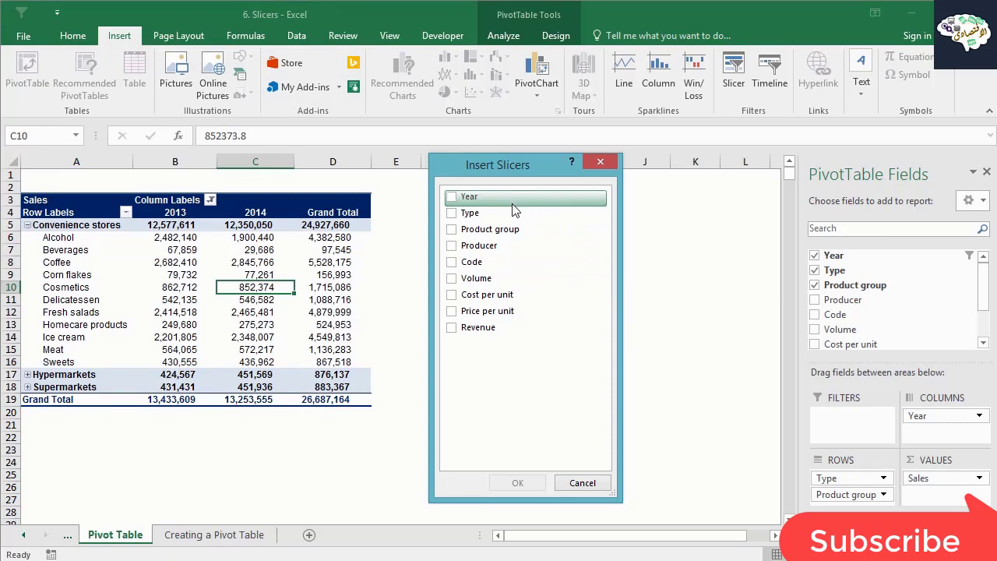
{"action": "left_click", "coordinate": [452, 199]}
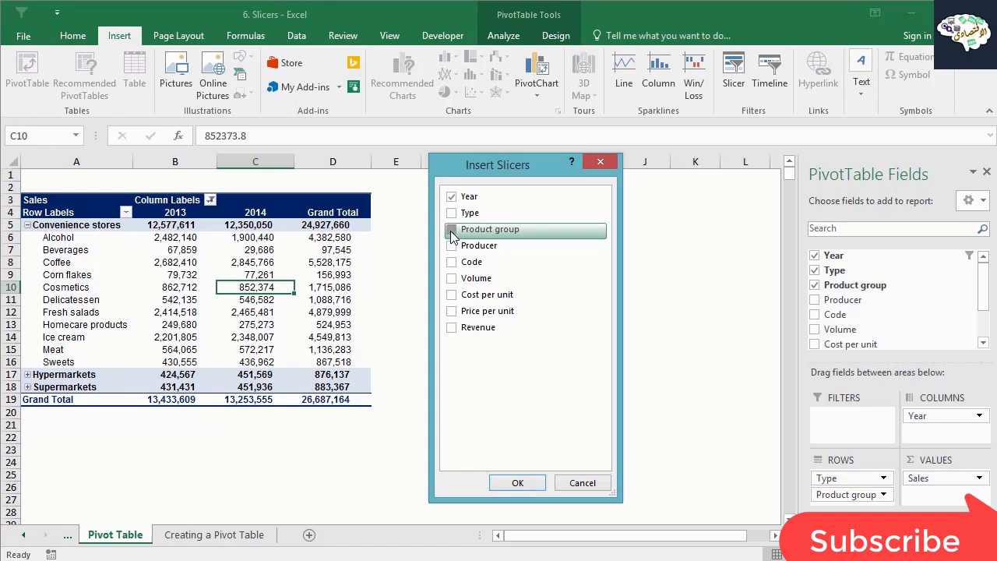
{"action": "left_click", "coordinate": [452, 229]}
{"action": "left_click", "coordinate": [517, 482]}
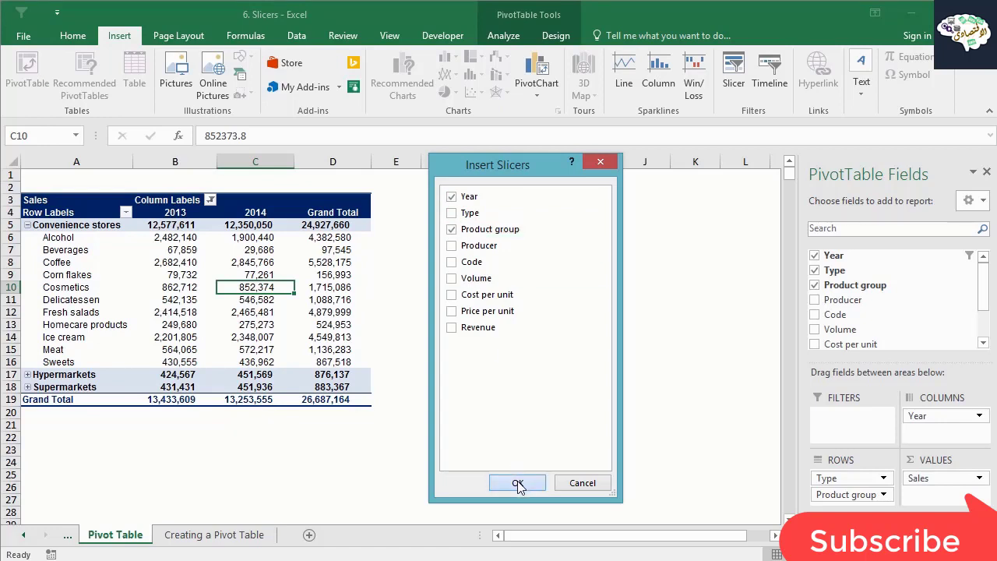
Place the Year and Product group slicers side by side in the empty area beside the pivot table.
{"action": "left_click_drag", "start_coordinate": [456, 274], "coordinate": [781, 225]}
{"action": "left_click_drag", "start_coordinate": [394, 241], "coordinate": [595, 228]}
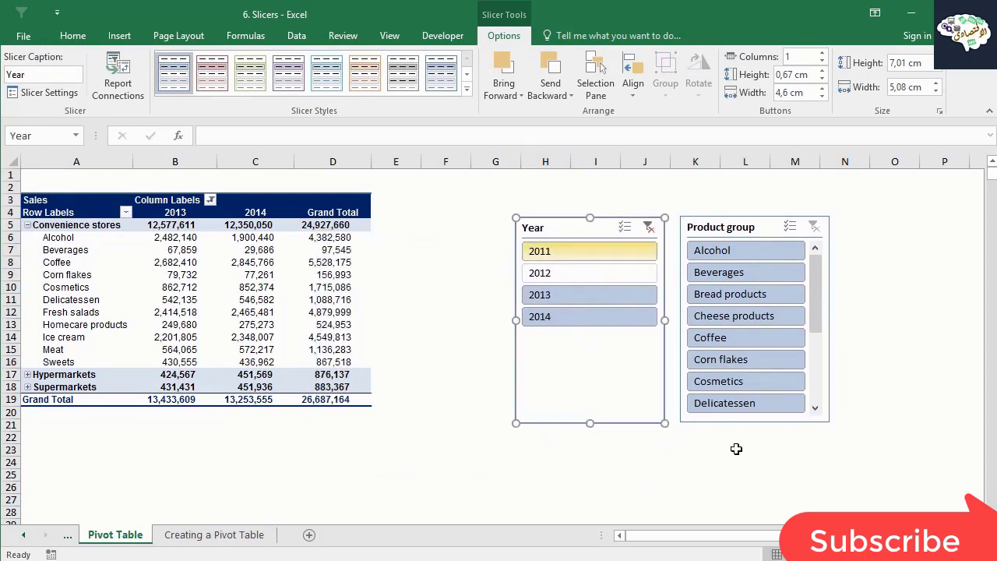
{"action": "left_click", "coordinate": [710, 454]}
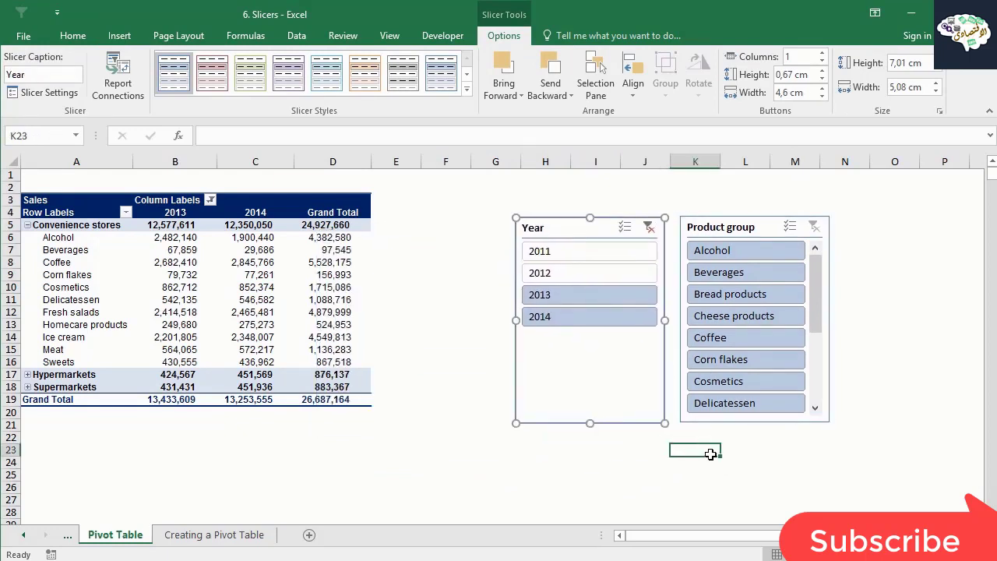
Filter the pivot table to 2012 with the Year slicer, and switch the filter to 2014.
{"action": "left_click", "coordinate": [577, 277]}
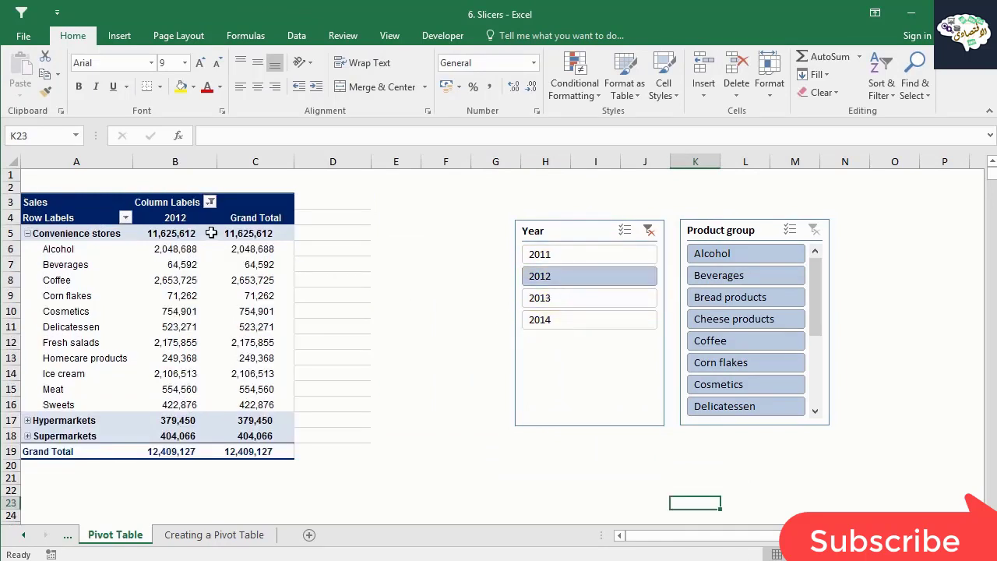
{"action": "left_click", "coordinate": [184, 219]}
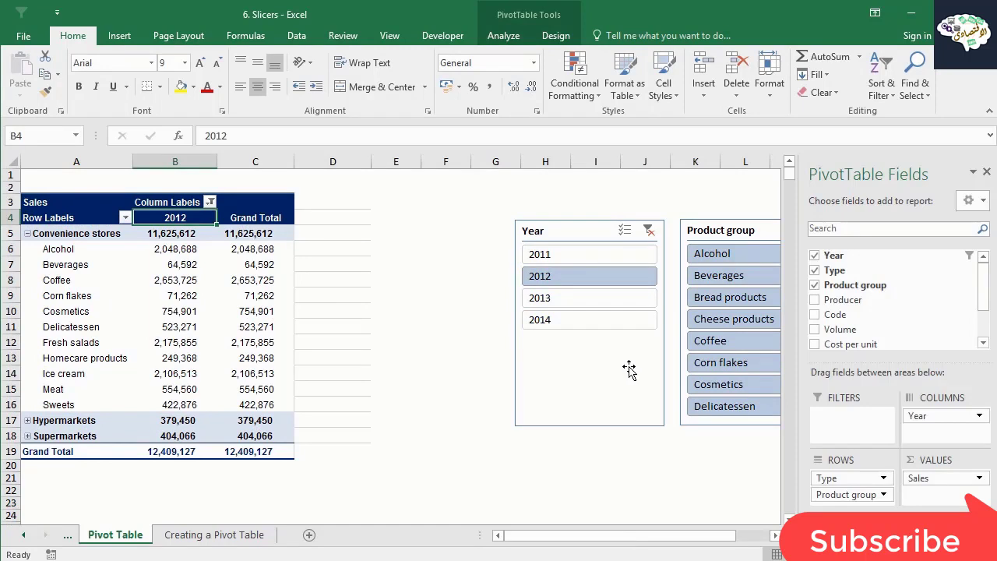
{"action": "left_click", "coordinate": [569, 323]}
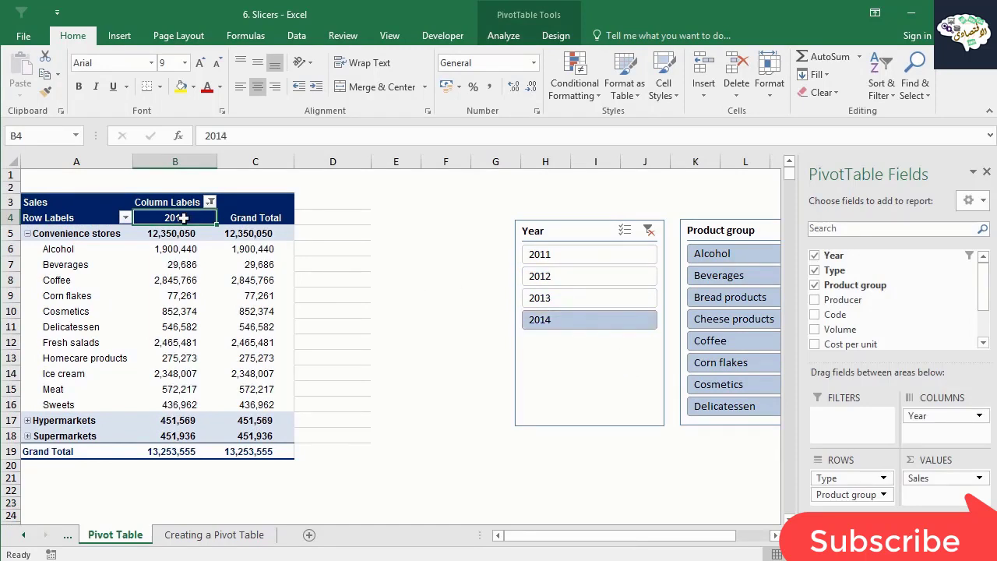
Turn on multi-select in the Year slicer and add 2012, 2011 and 2013 to the selected 2014.
{"action": "left_click", "coordinate": [627, 232]}
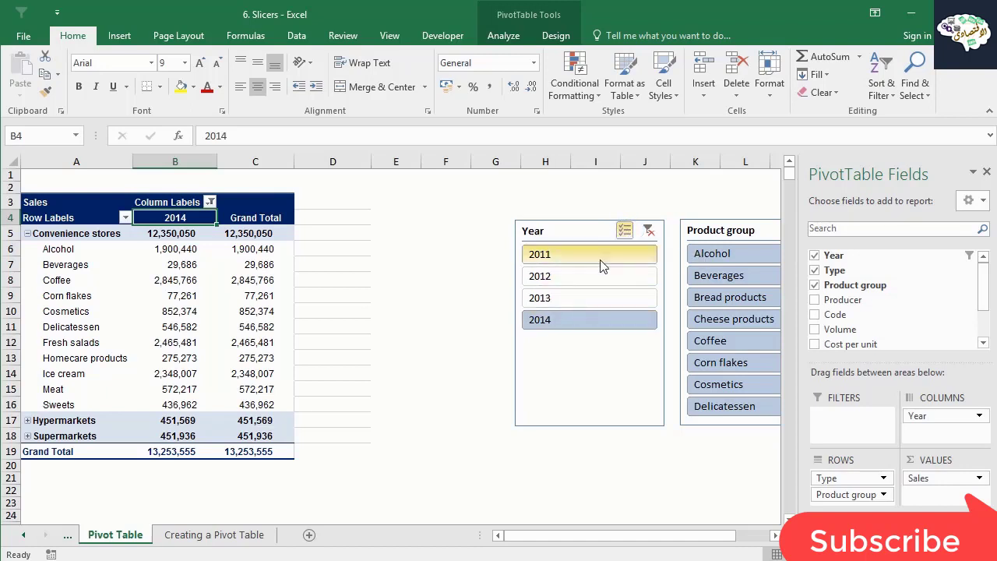
{"action": "left_click", "coordinate": [589, 281]}
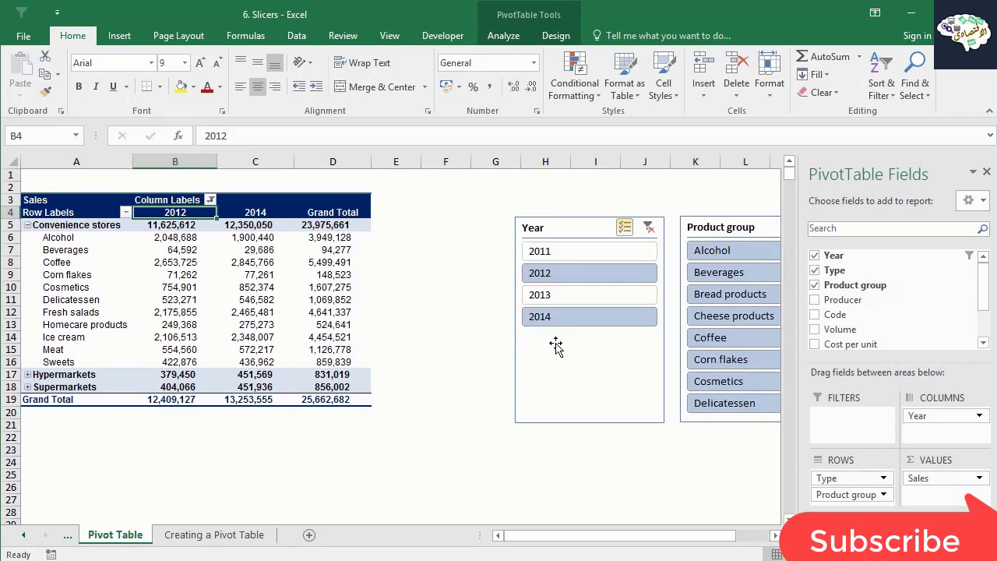
{"action": "left_click", "coordinate": [611, 253]}
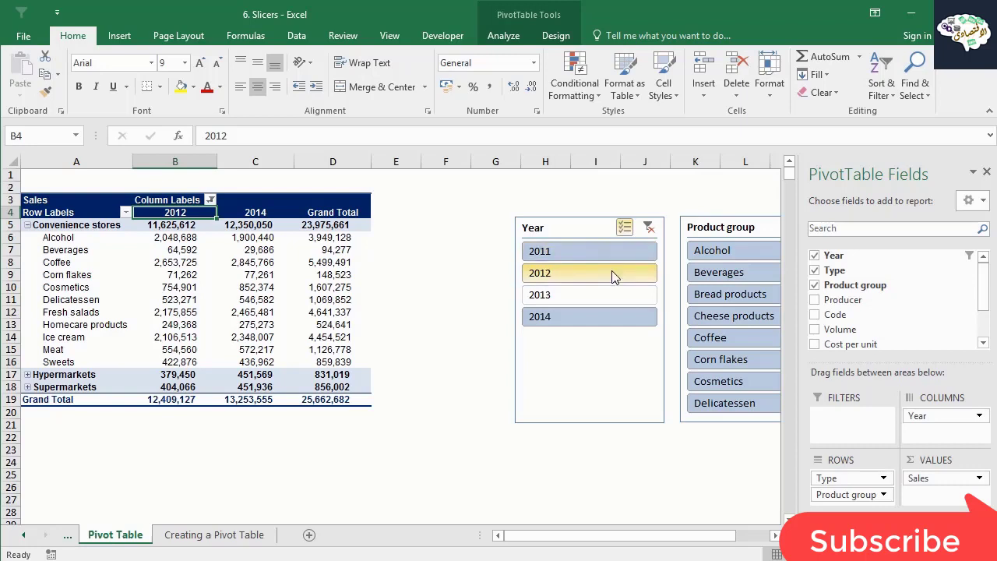
{"action": "left_click", "coordinate": [607, 292]}
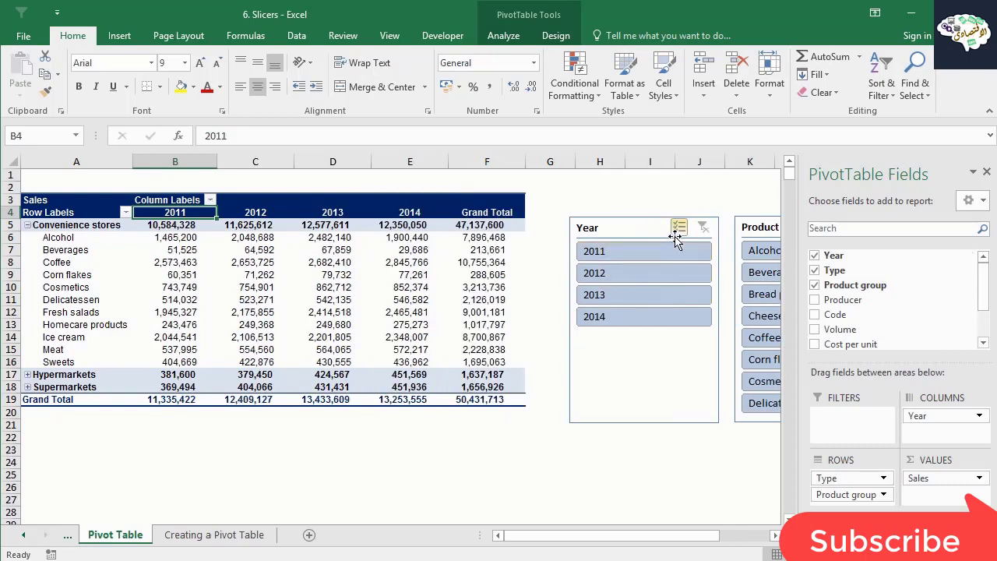
Exclude 2011 in the Year slicer and clear that slicer's filter.
{"action": "left_click", "coordinate": [682, 252]}
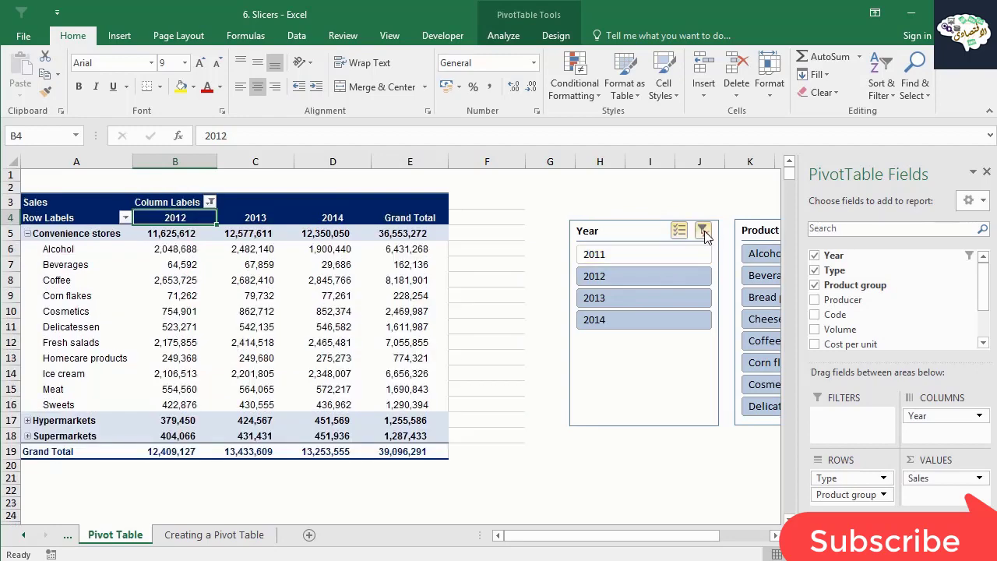
{"action": "left_click", "coordinate": [704, 228]}
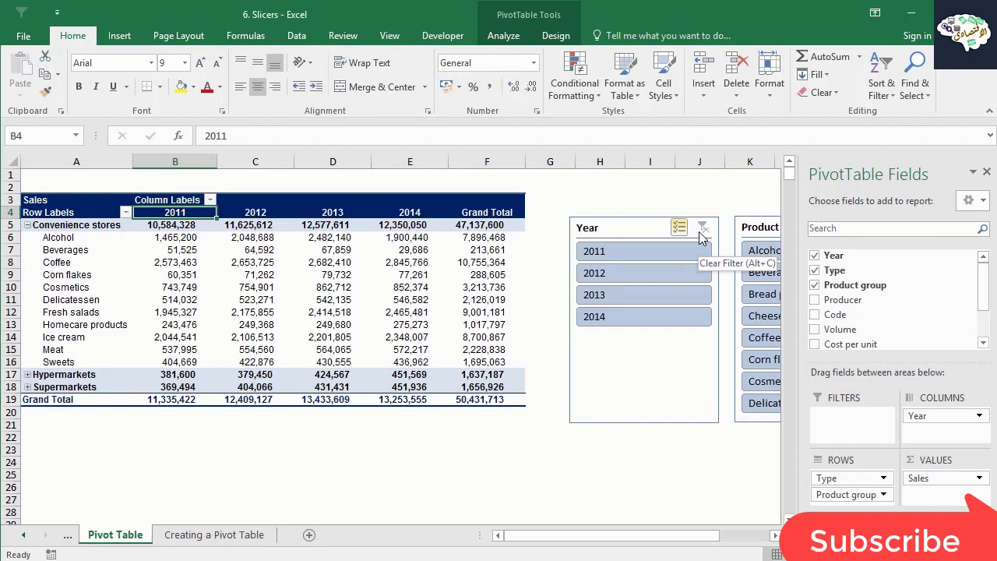
{"action": "left_click", "coordinate": [548, 263]}
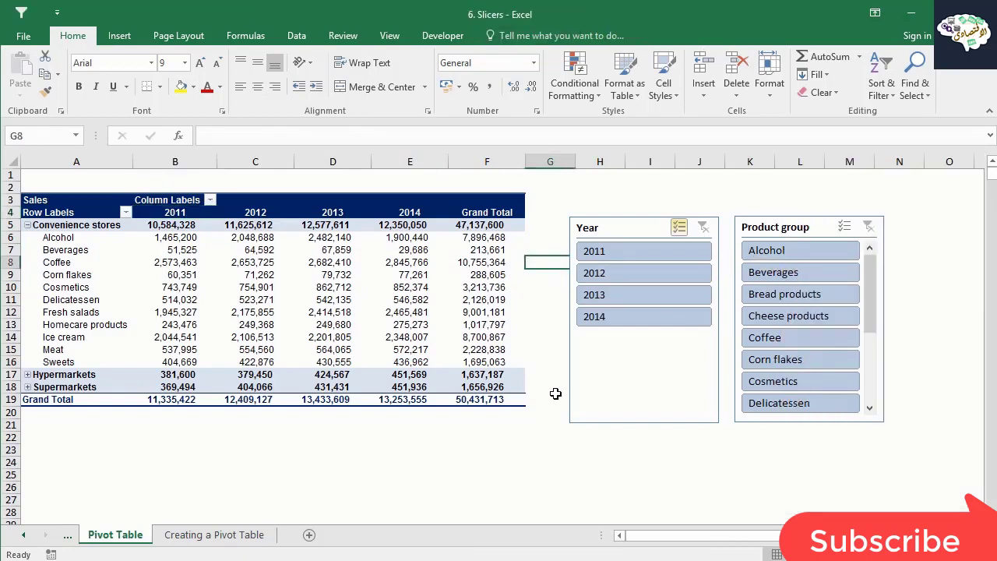
Change the Year slicer's header caption to "New Name" in its slicer settings.
{"action": "left_click", "coordinate": [593, 383]}
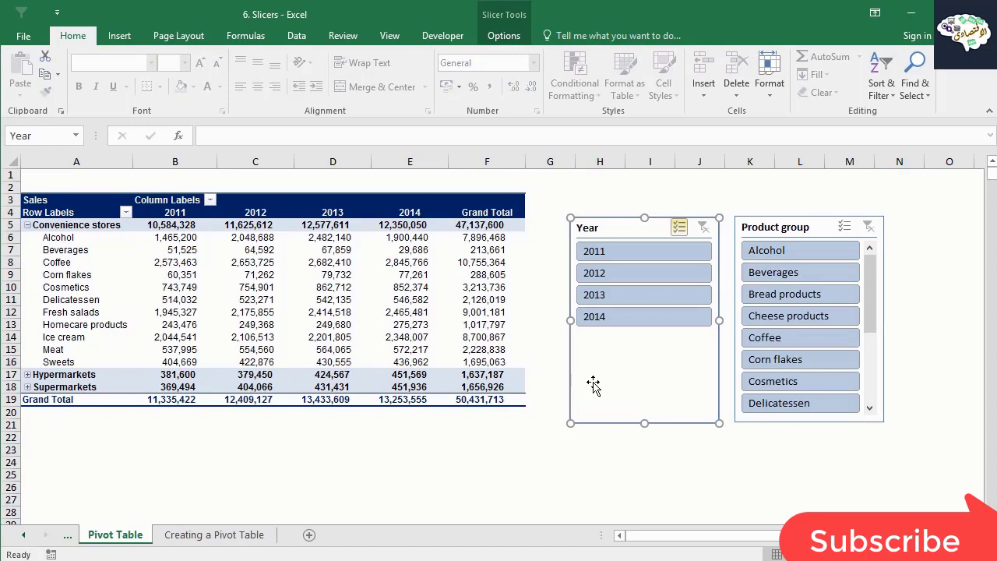
{"action": "right_click", "coordinate": [593, 385]}
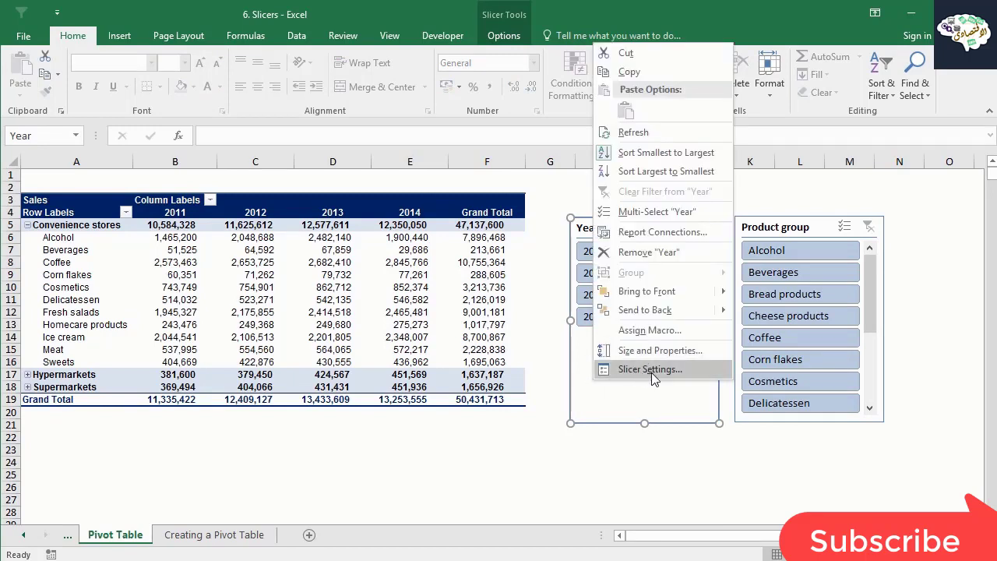
{"action": "left_click", "coordinate": [650, 369]}
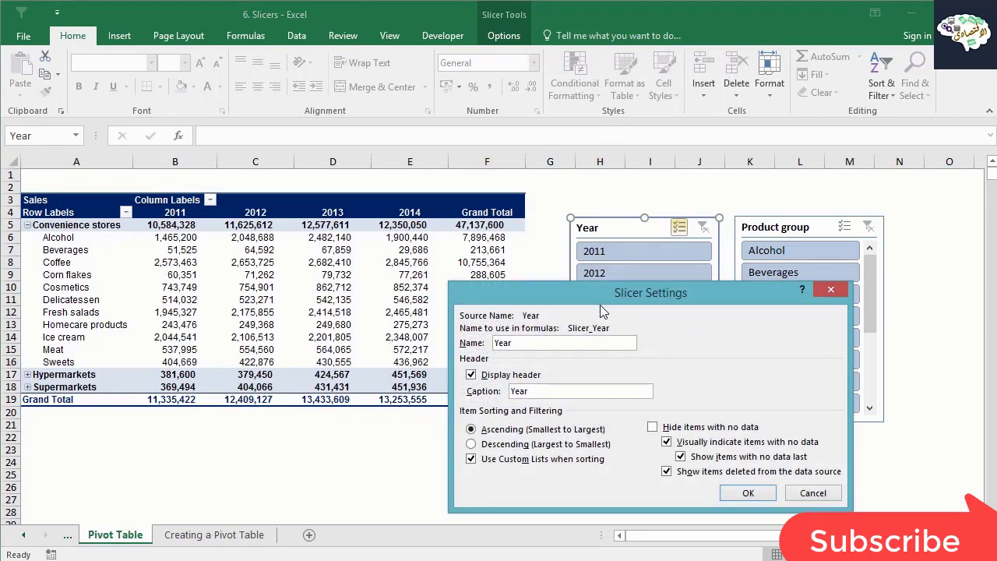
{"action": "double_click", "coordinate": [544, 390]}
{"action": "type", "text": "New Name"}
{"action": "key", "text": "Return"}
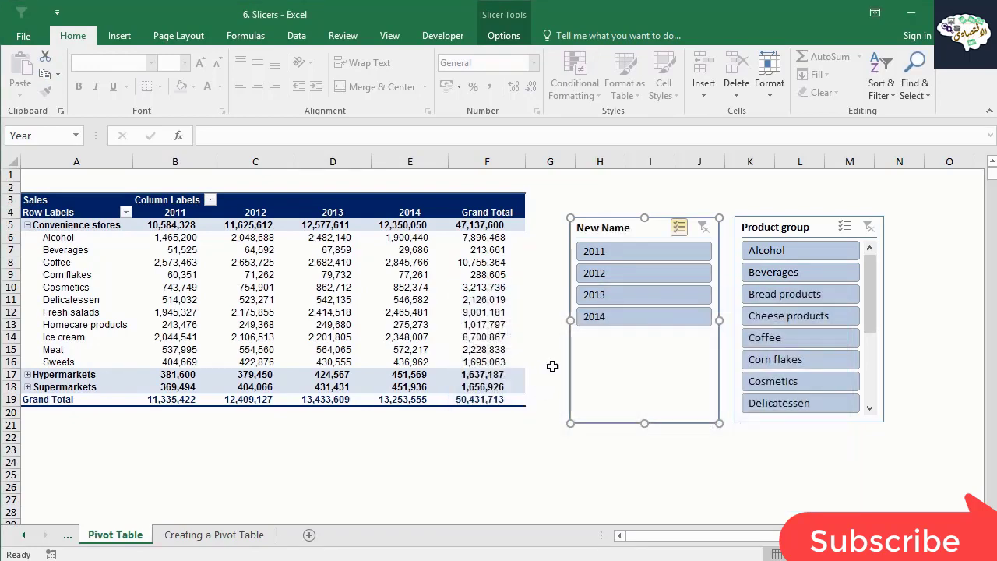
Turn off the header display of the "New Name" slicer in its slicer settings.
{"action": "right_click", "coordinate": [600, 360]}
{"action": "left_click", "coordinate": [622, 345]}
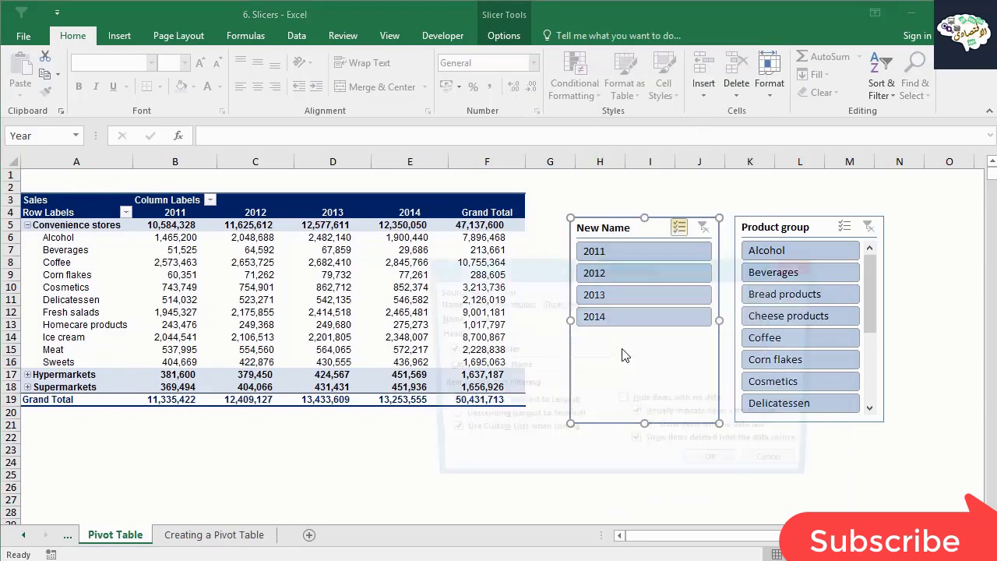
{"action": "left_click_drag", "start_coordinate": [581, 259], "coordinate": [285, 205]}
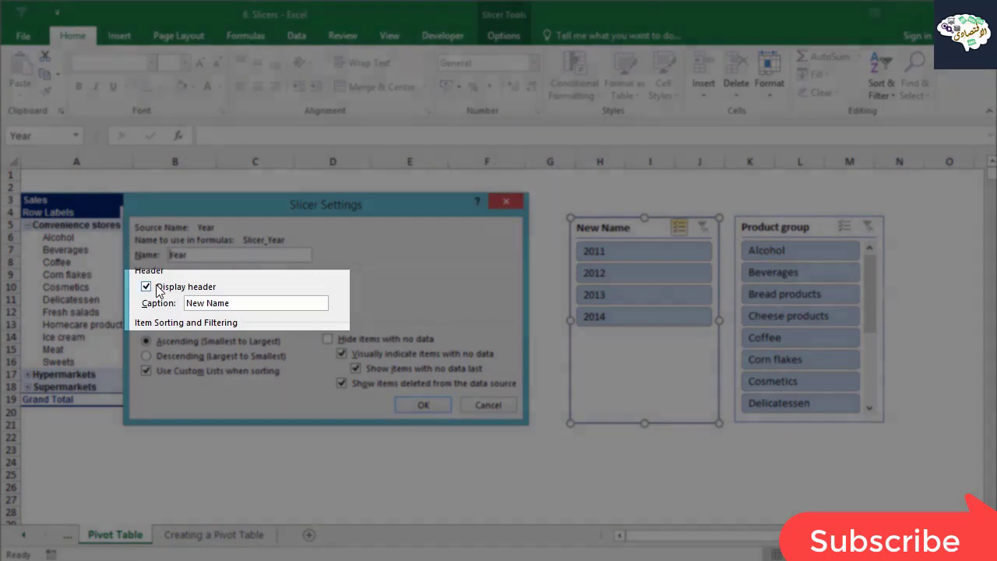
{"action": "left_click", "coordinate": [147, 287]}
{"action": "left_click", "coordinate": [423, 405]}
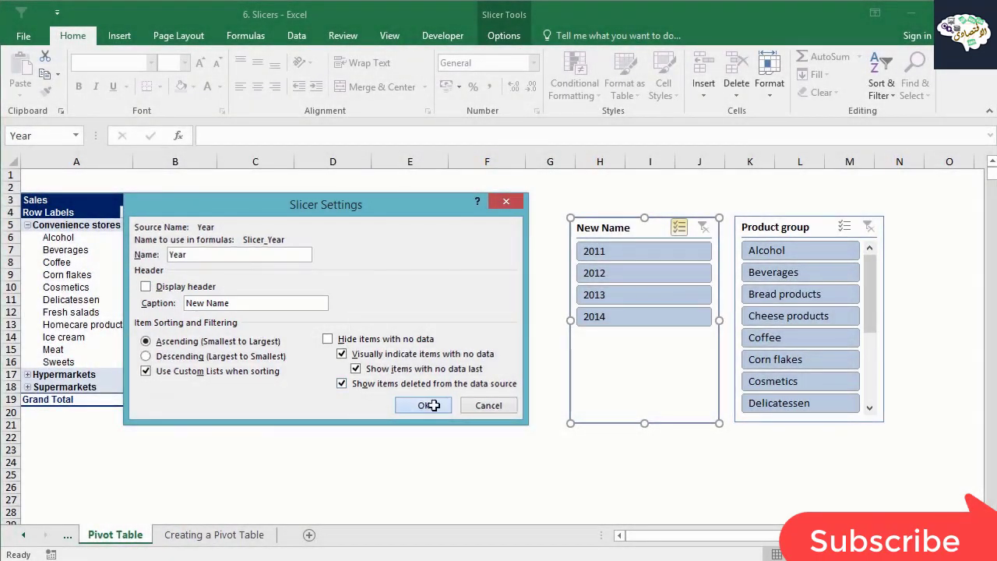
{"action": "left_click", "coordinate": [490, 449]}
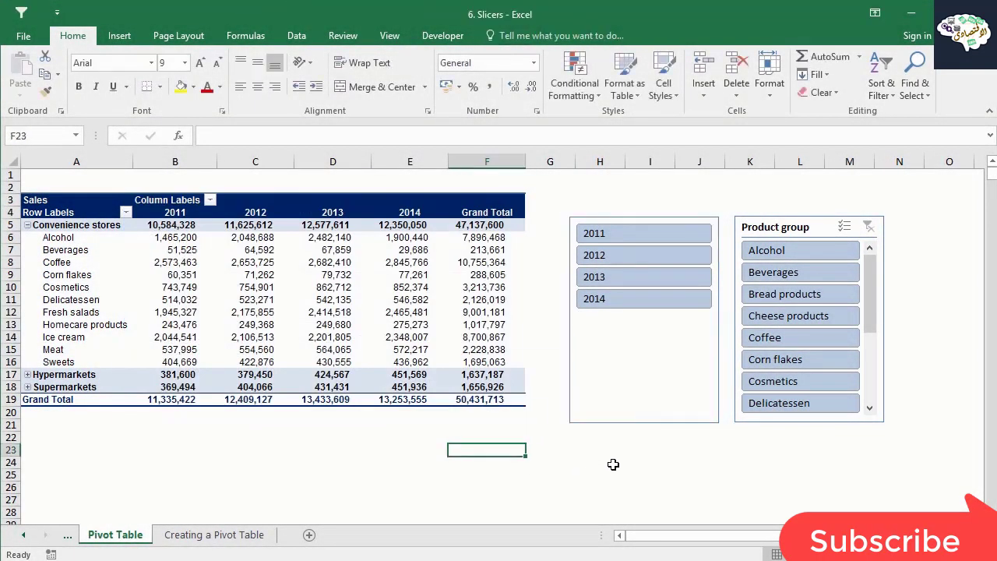
Shorten the year slicer to a height of about 3.7 cm to remove the empty space below its buttons.
{"action": "left_click", "coordinate": [629, 421]}
{"action": "left_click_drag", "start_coordinate": [647, 422], "coordinate": [645, 325]}
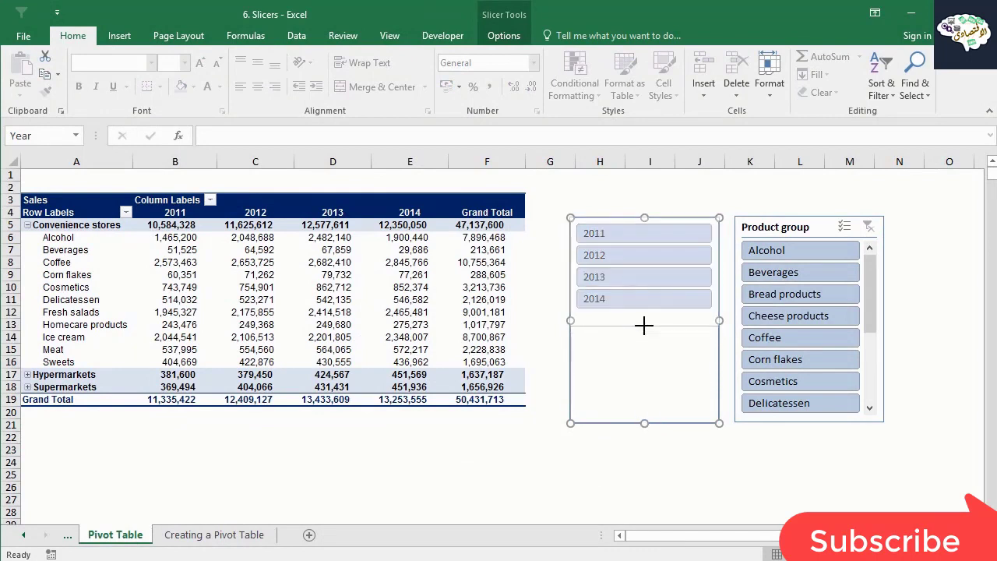
{"action": "left_click", "coordinate": [668, 428]}
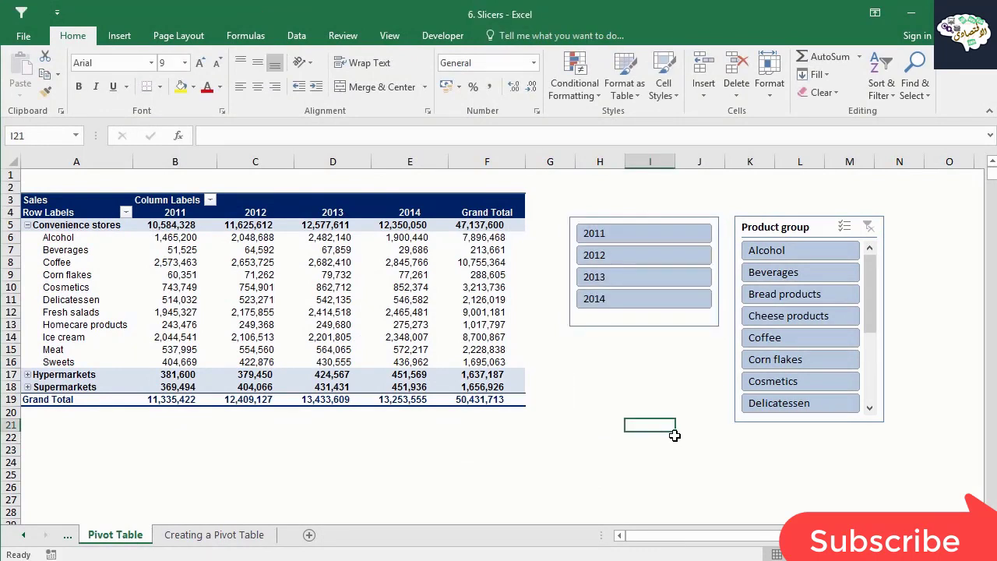
Arrange the year slicer's buttons in 2 columns.
{"action": "left_click", "coordinate": [628, 323]}
{"action": "left_click", "coordinate": [502, 36]}
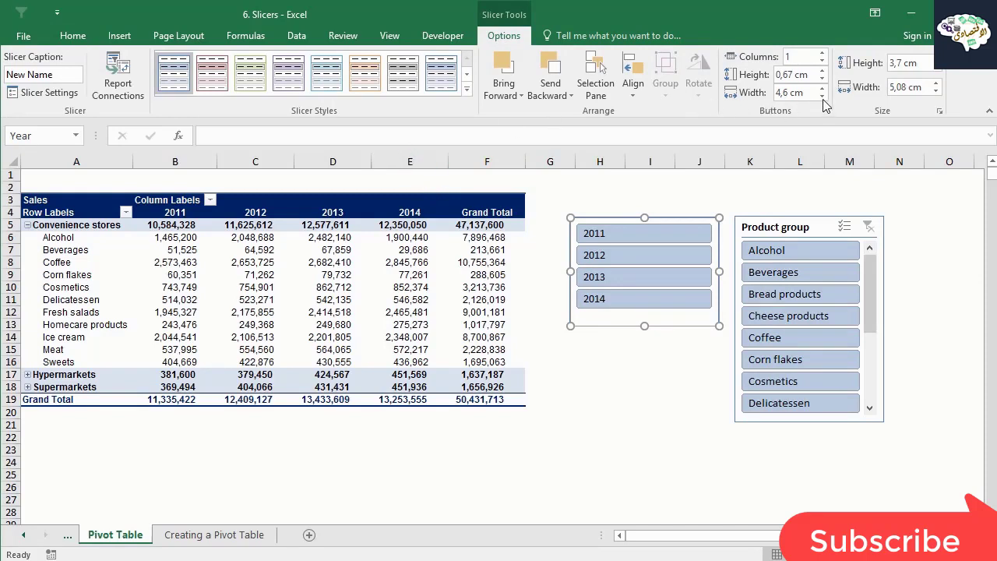
{"action": "left_click", "coordinate": [821, 53]}
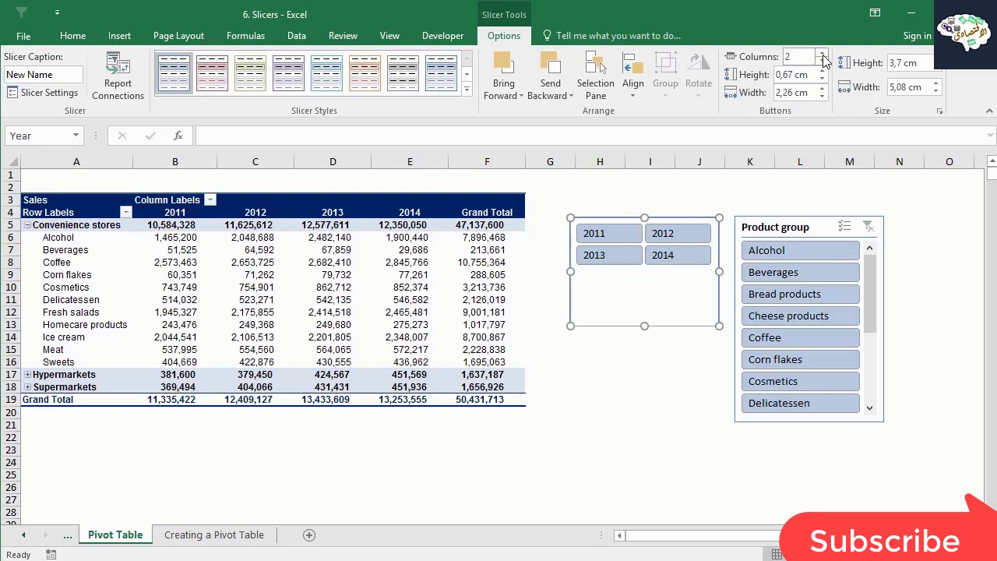
Set the year slicer's height to 2.1 cm and width to 5.5 cm, and move it down between the pivot table and the Product group slicer.
{"action": "left_click", "coordinate": [935, 68]}
{"action": "left_click", "coordinate": [935, 68]}
{"action": "left_click", "coordinate": [935, 68]}
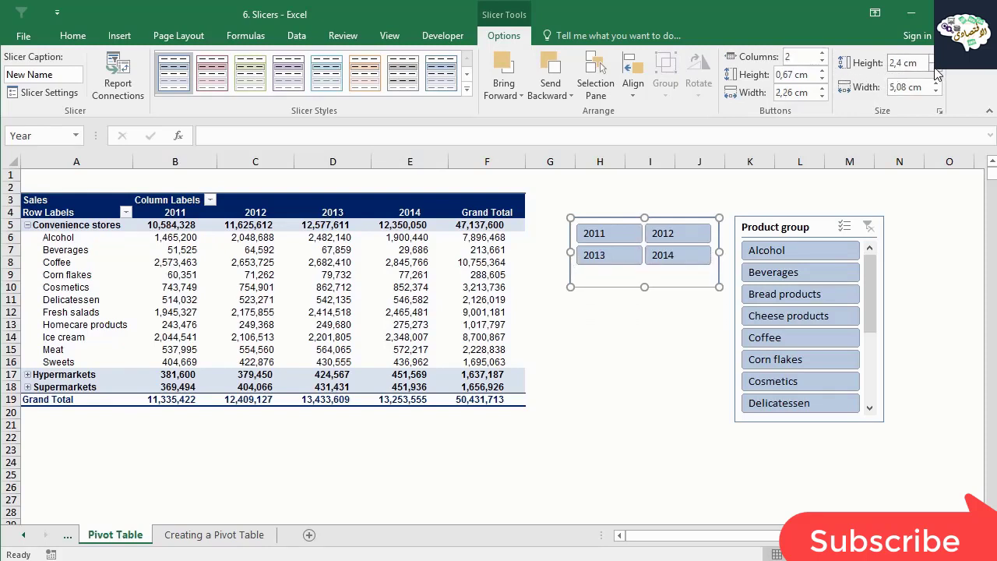
{"action": "left_click", "coordinate": [936, 84]}
{"action": "left_click", "coordinate": [936, 84]}
{"action": "left_click", "coordinate": [936, 83]}
{"action": "left_click", "coordinate": [936, 83]}
{"action": "left_click", "coordinate": [936, 83]}
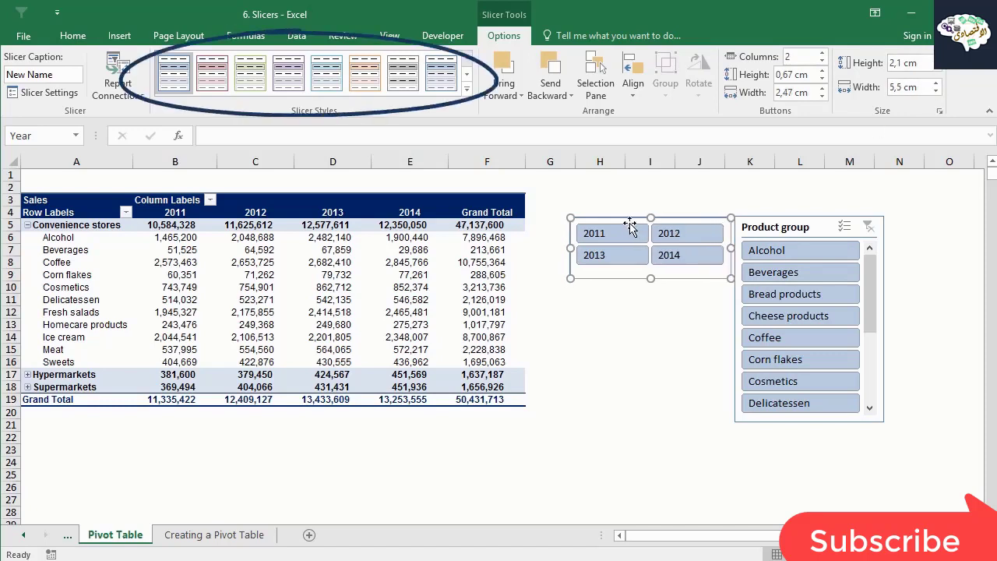
{"action": "mouse_move", "coordinate": [628, 218]}
{"action": "left_mouse_down"}
{"action": "mouse_move", "coordinate": [605, 257]}
{"action": "mouse_move", "coordinate": [597, 314]}
{"action": "mouse_move", "coordinate": [601, 296]}
{"action": "left_mouse_up"}
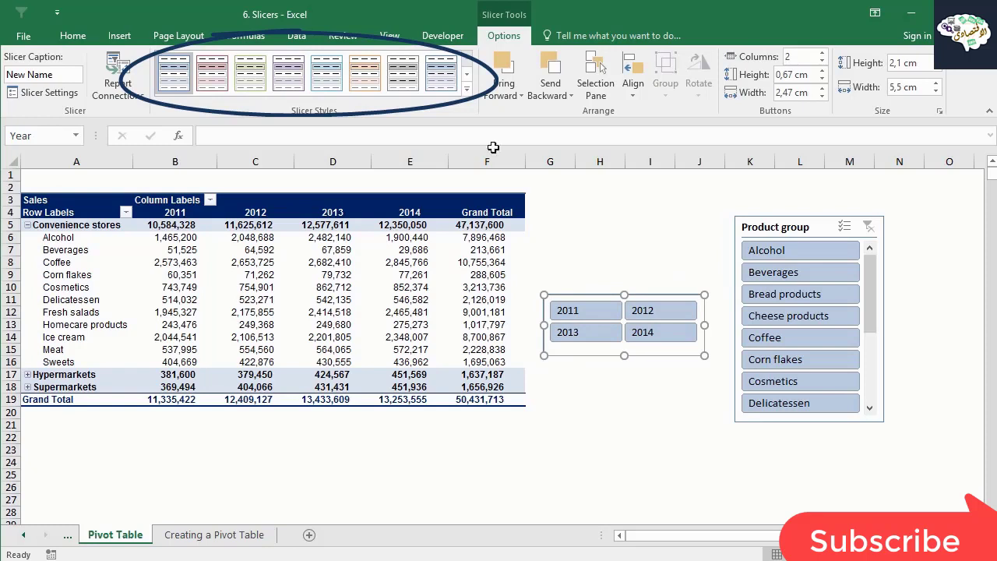
Examine the available slicer styles and the font and border options for unselected items with data in a new slicer style.
{"action": "left_click", "coordinate": [467, 77]}
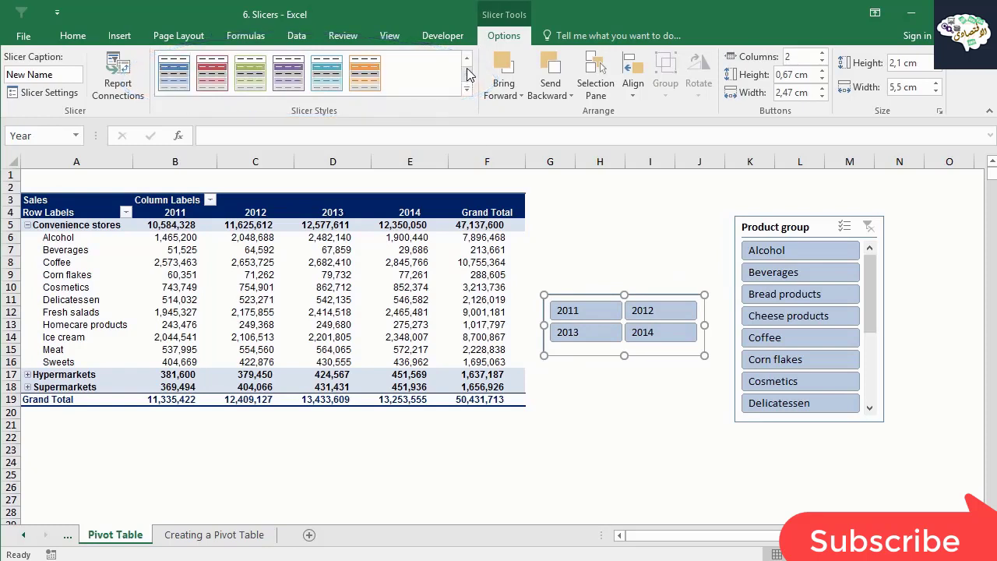
{"action": "left_click", "coordinate": [467, 60]}
{"action": "left_click", "coordinate": [467, 74]}
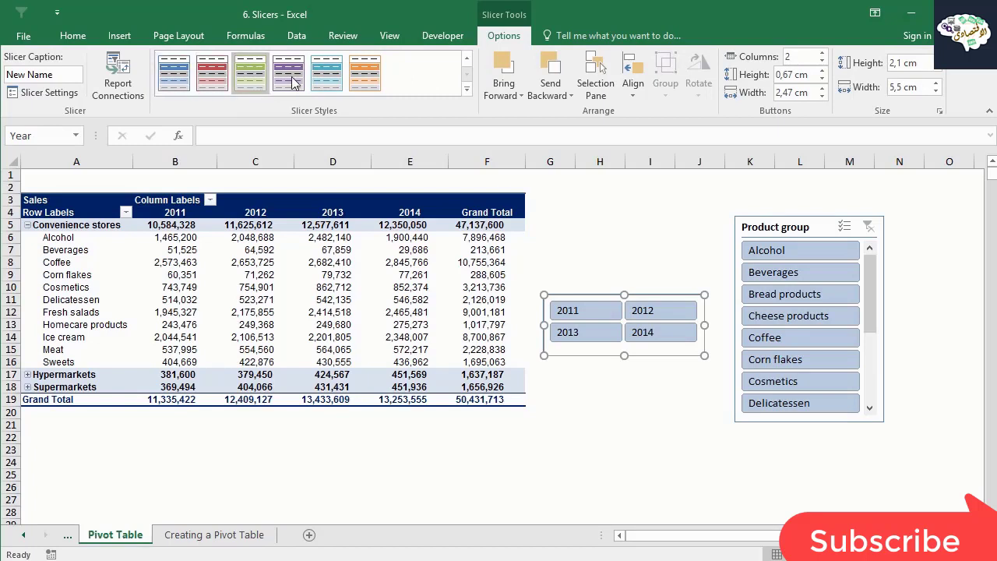
{"action": "left_click", "coordinate": [467, 93]}
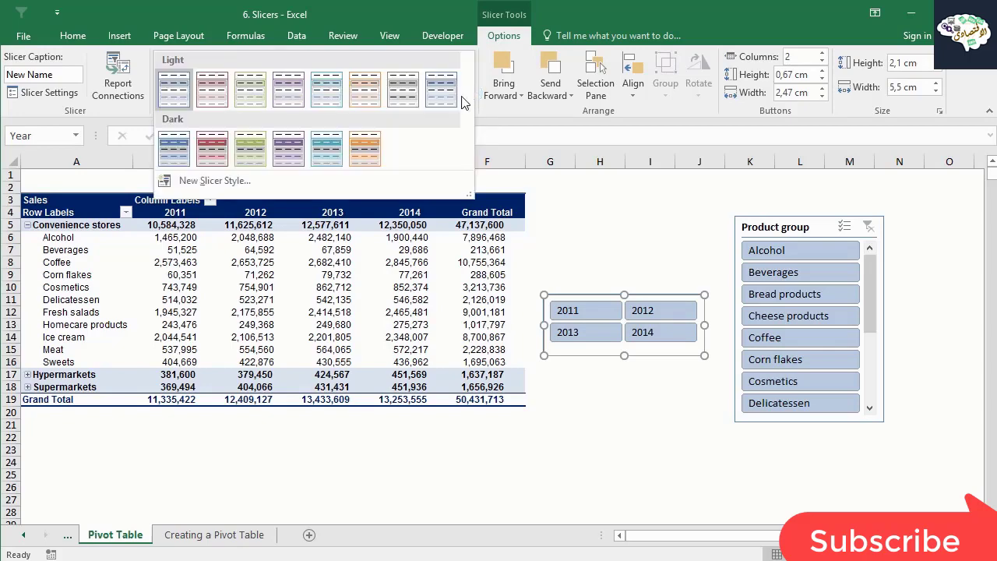
{"action": "left_click", "coordinate": [224, 181]}
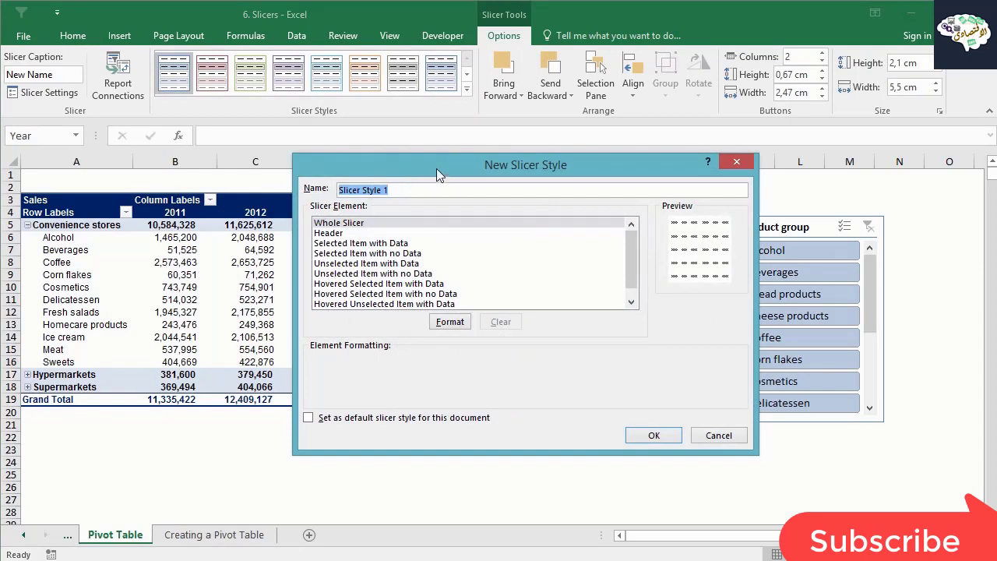
{"action": "left_click_drag", "start_coordinate": [436, 166], "coordinate": [206, 153]}
{"action": "left_click", "coordinate": [343, 251]}
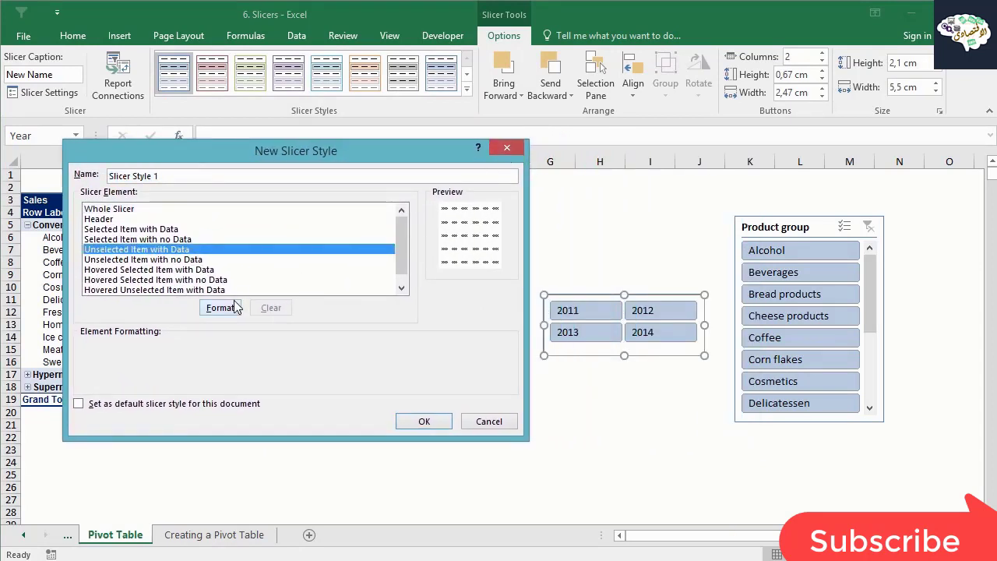
{"action": "left_click", "coordinate": [223, 309]}
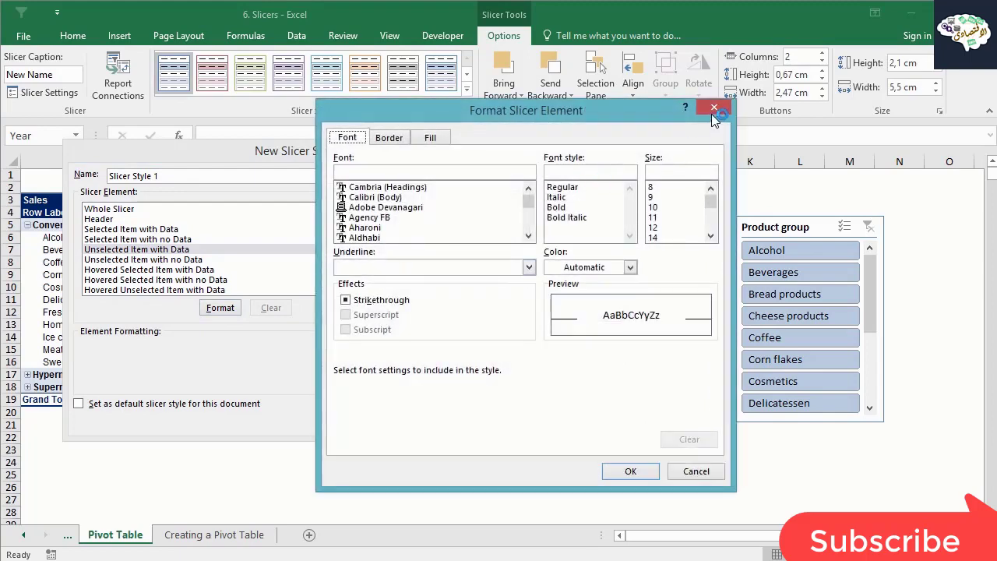
{"action": "left_click", "coordinate": [433, 138]}
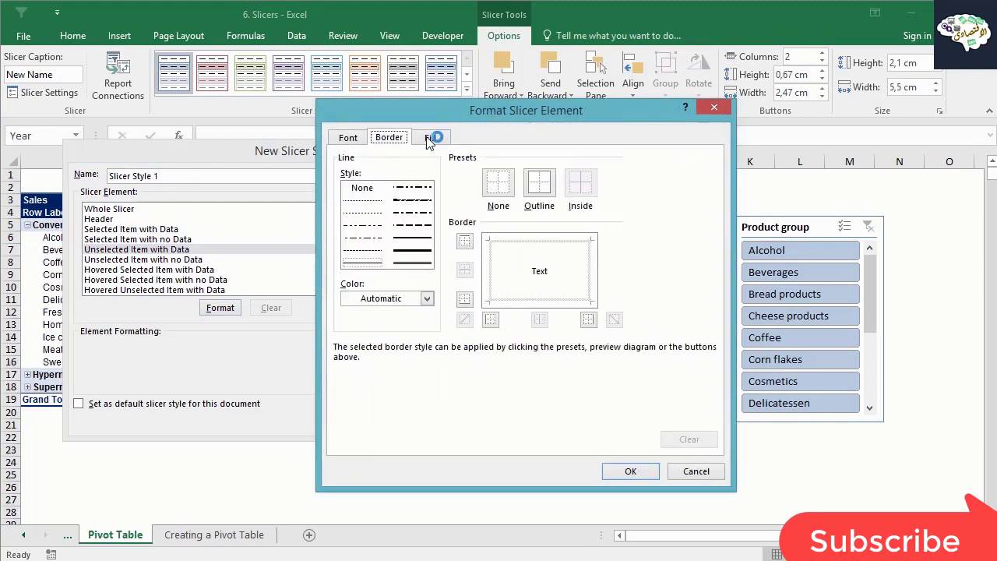
{"action": "left_click", "coordinate": [713, 107]}
{"action": "left_click", "coordinate": [505, 147]}
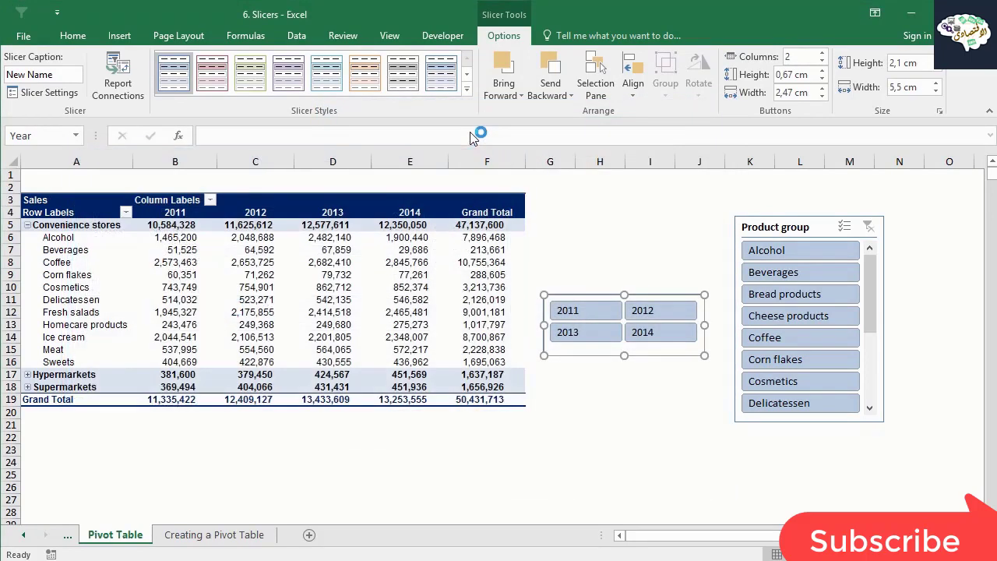
Try the light orange and light red styles on the year slicer, and apply the dark red style.
{"action": "left_click", "coordinate": [364, 74]}
{"action": "left_click", "coordinate": [209, 78]}
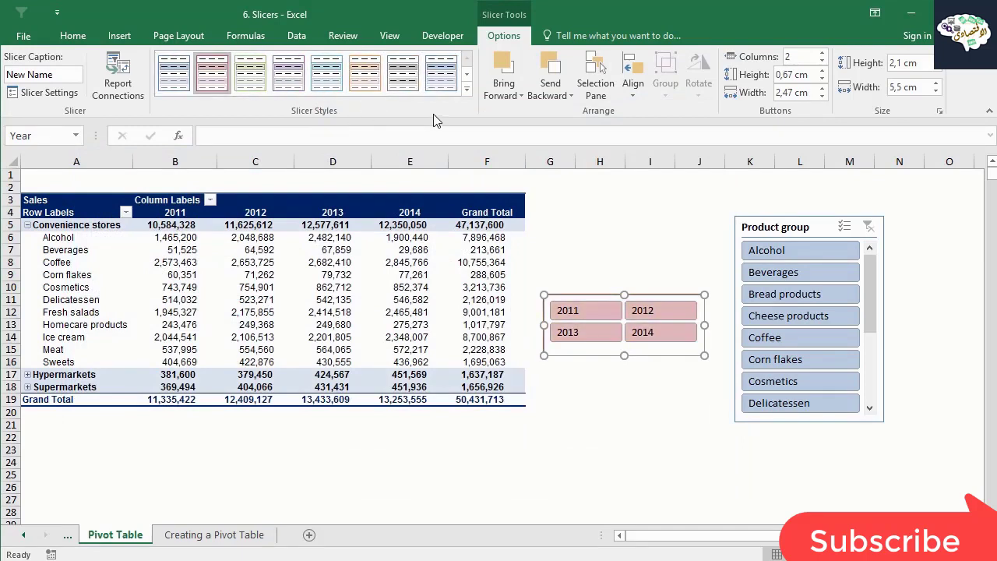
{"action": "left_click", "coordinate": [466, 74]}
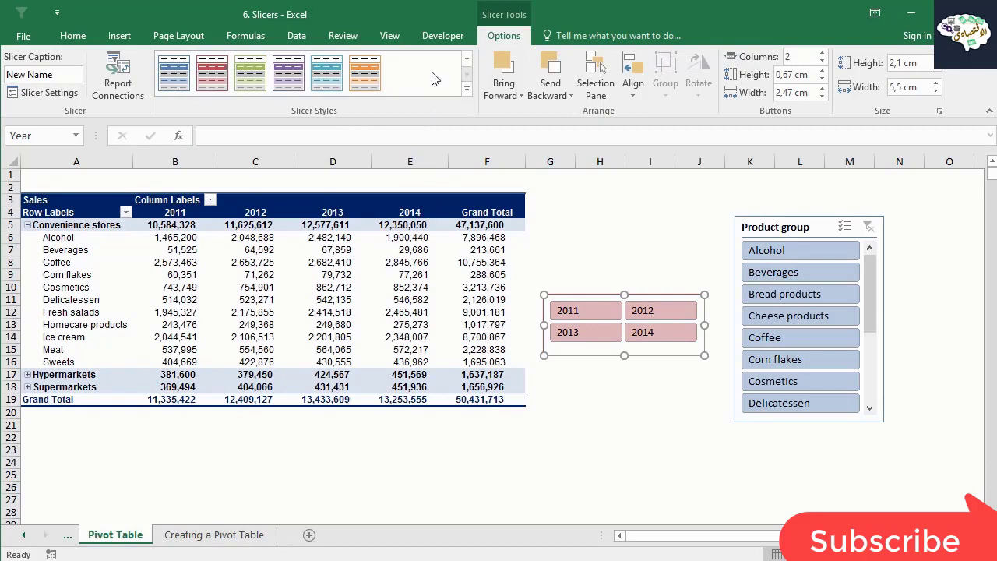
{"action": "left_click", "coordinate": [218, 76]}
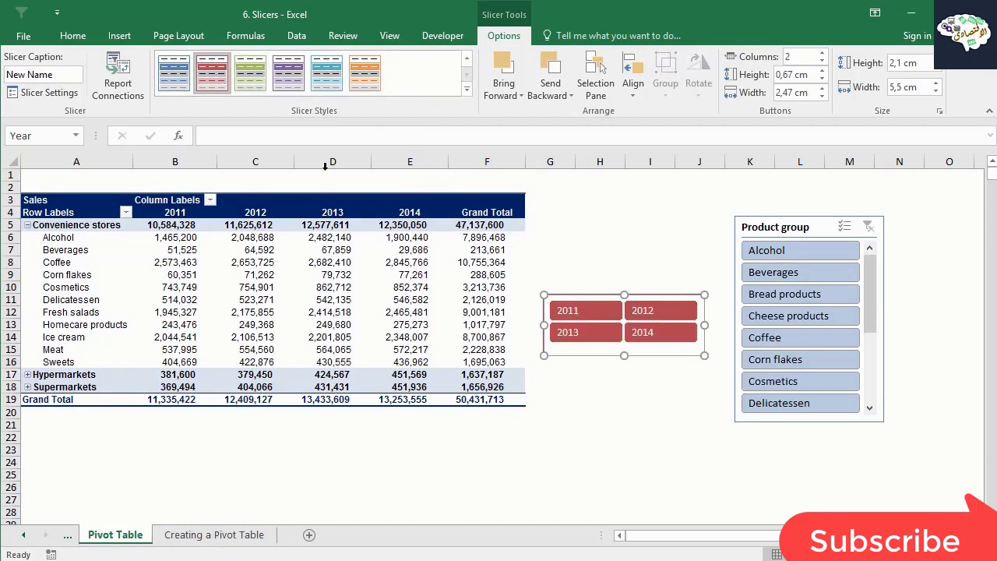
Exclude 2013 and 2012 from the pivot table with the year slicer, keeping 2011 and 2014 selected.
{"action": "left_click", "coordinate": [623, 399]}
{"action": "left_click", "coordinate": [595, 356]}
{"action": "left_click", "coordinate": [591, 332], "text": "ctrl"}
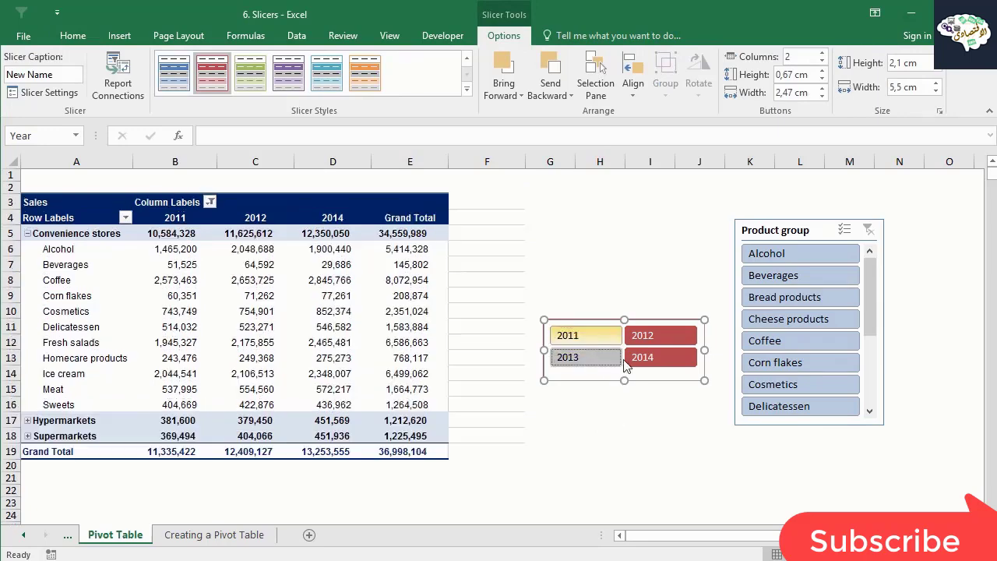
{"action": "left_click", "coordinate": [643, 341], "text": "ctrl"}
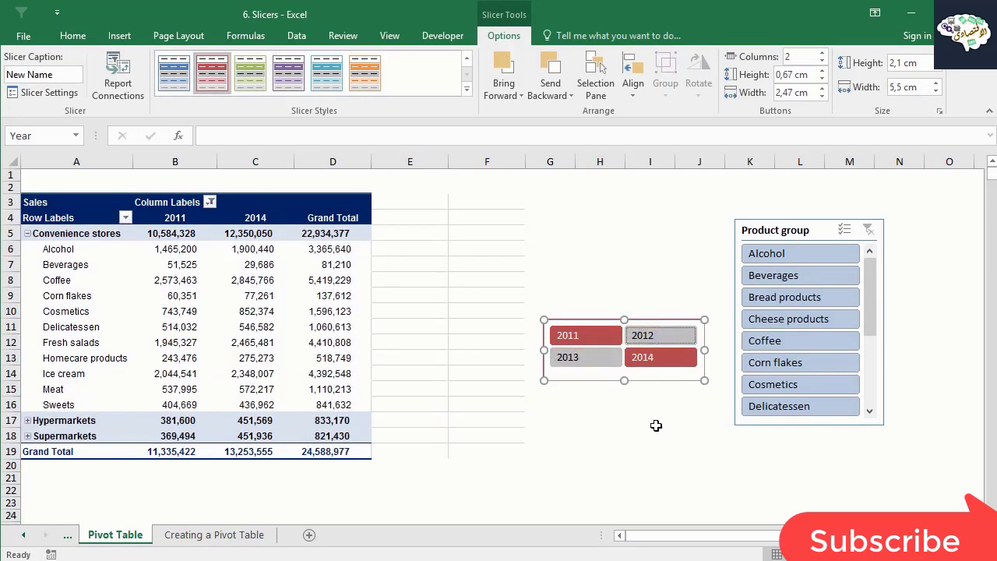